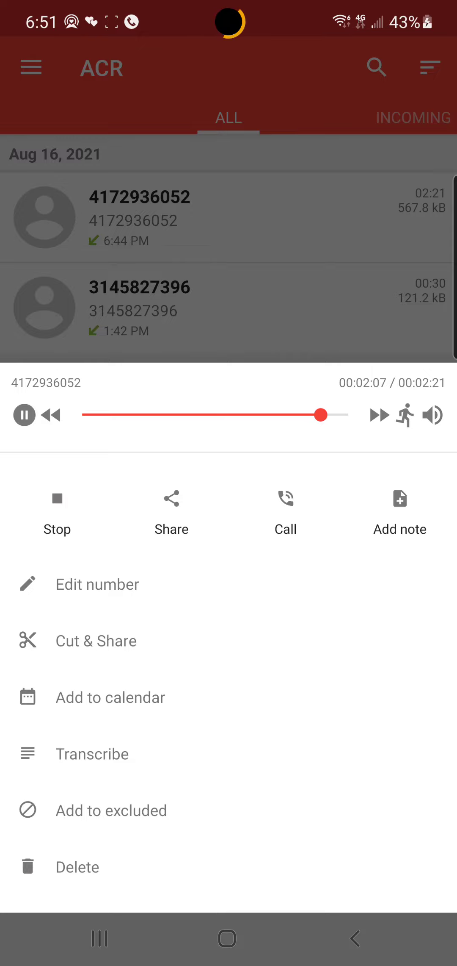
# Pause the 02:21 incoming scam call recording at about 00:02:09 in the ACR player.
pyautogui.click(24, 415)
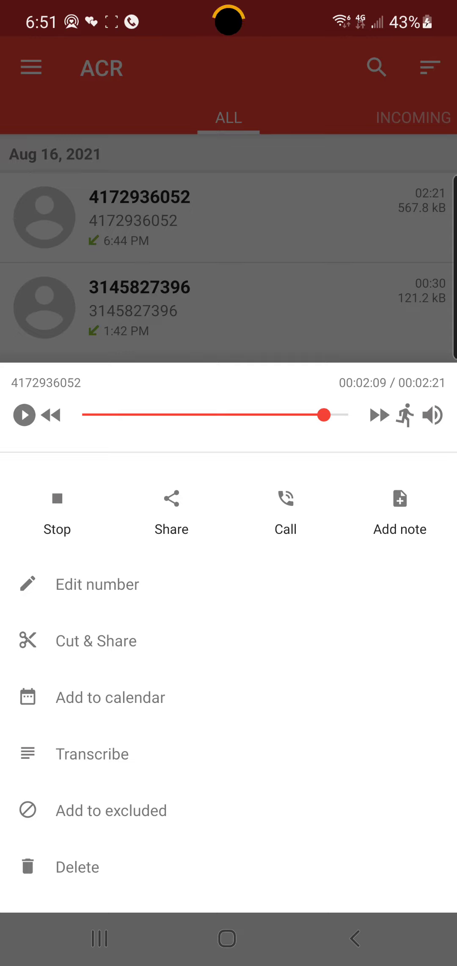